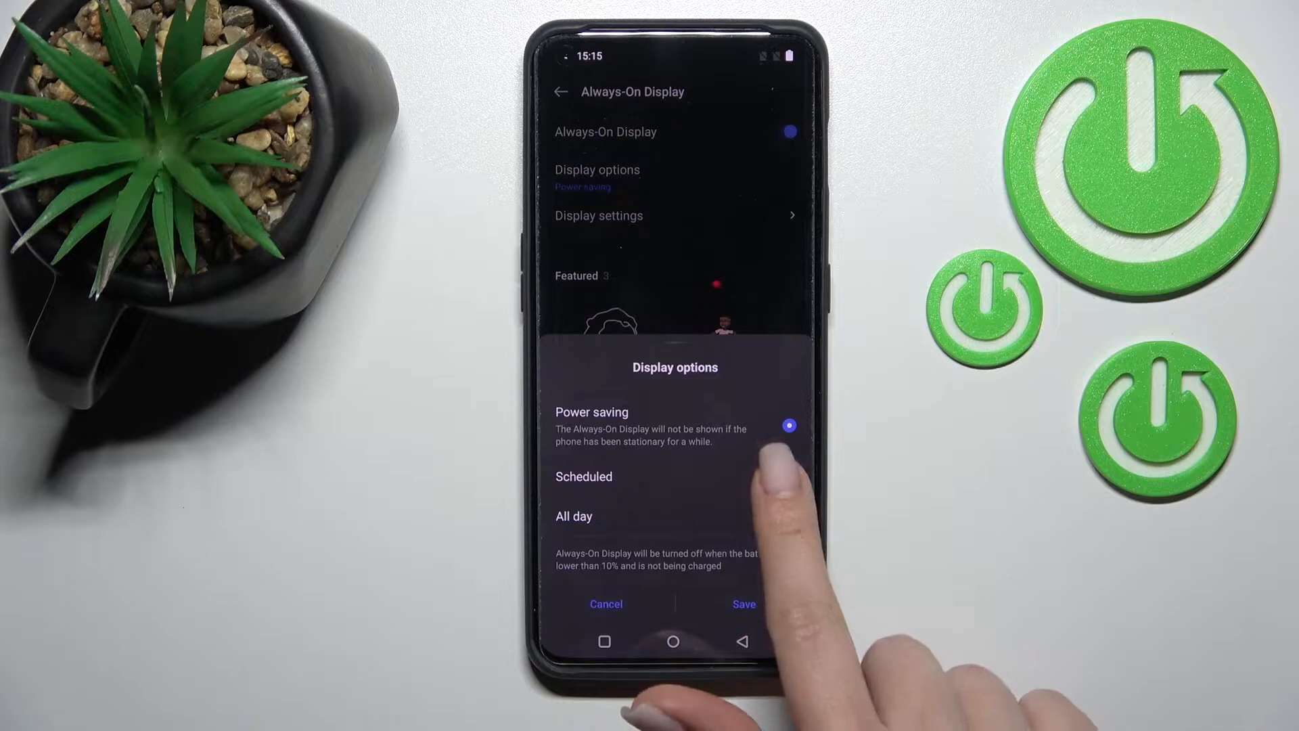
- Change the display option from Power saving via Scheduled to All day and save it
left_click(776, 476)
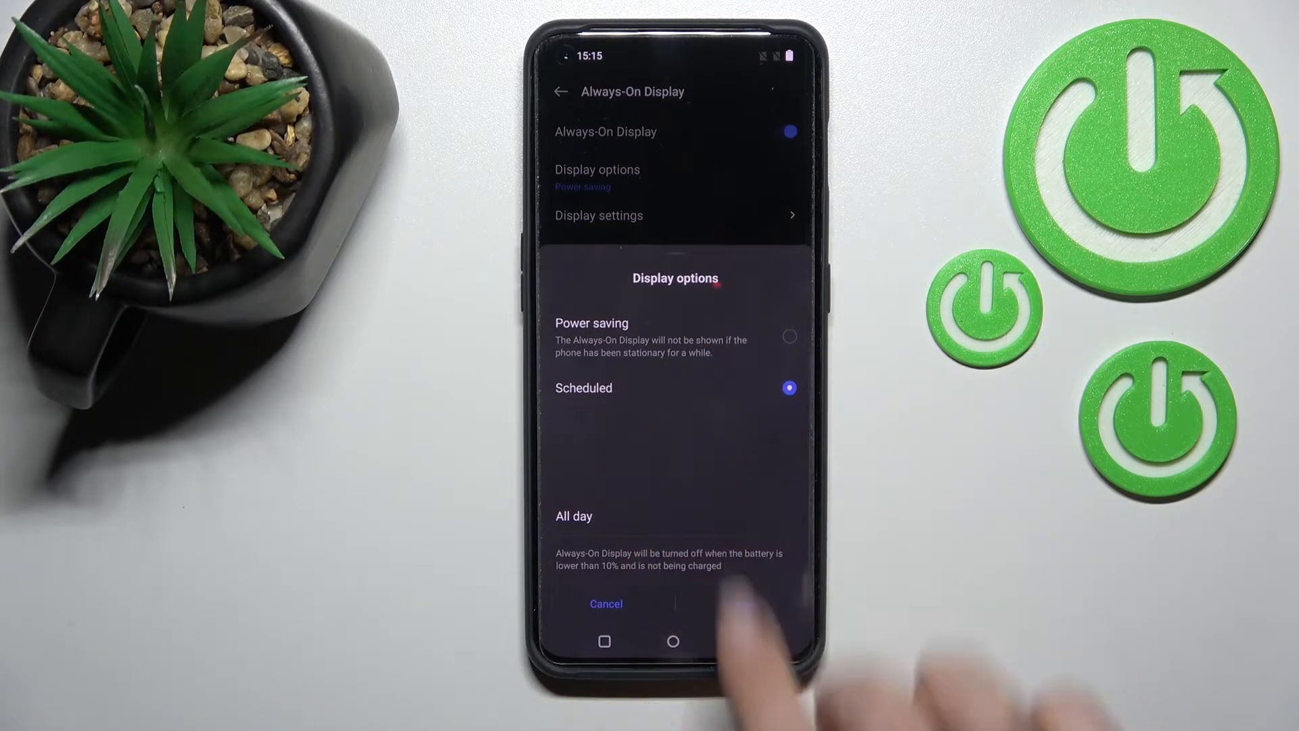
left_click(711, 516)
left_click(744, 603)
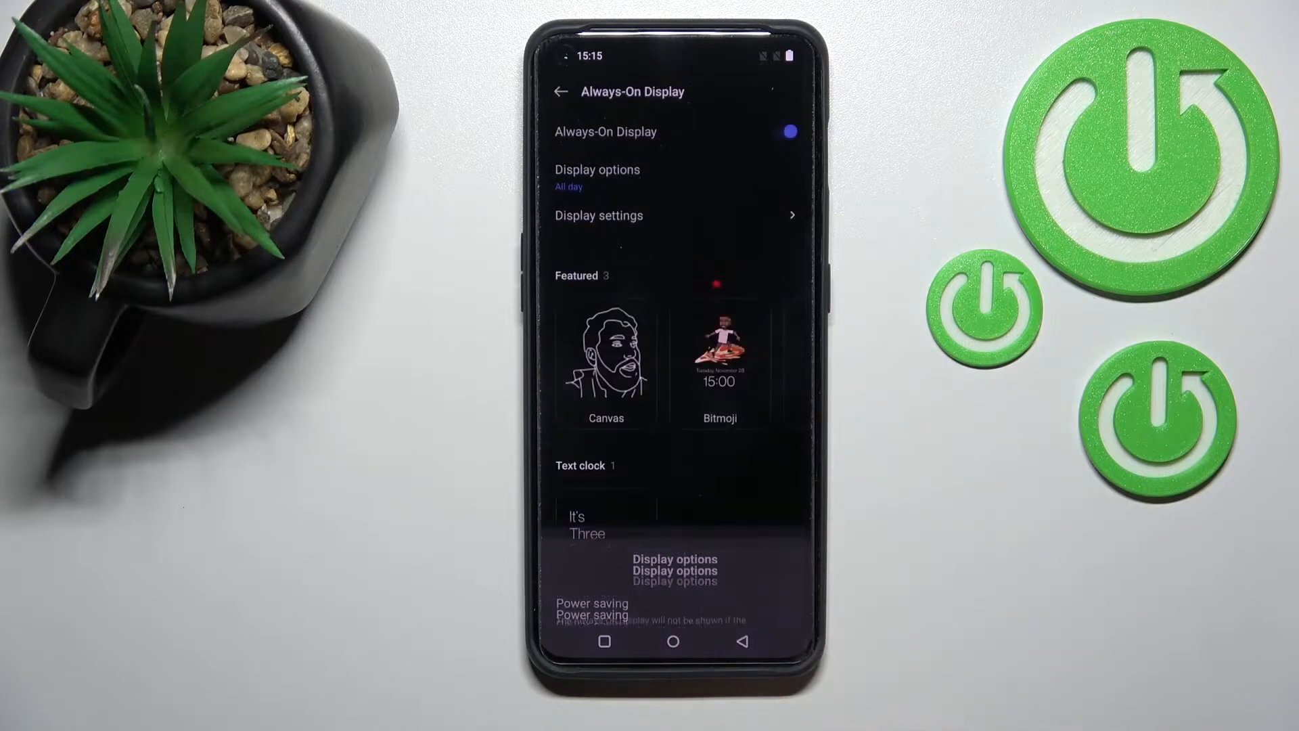
- Return home and lock the phone so the Always-On Display shows time, April 13 and 91% battery
left_click(672, 642)
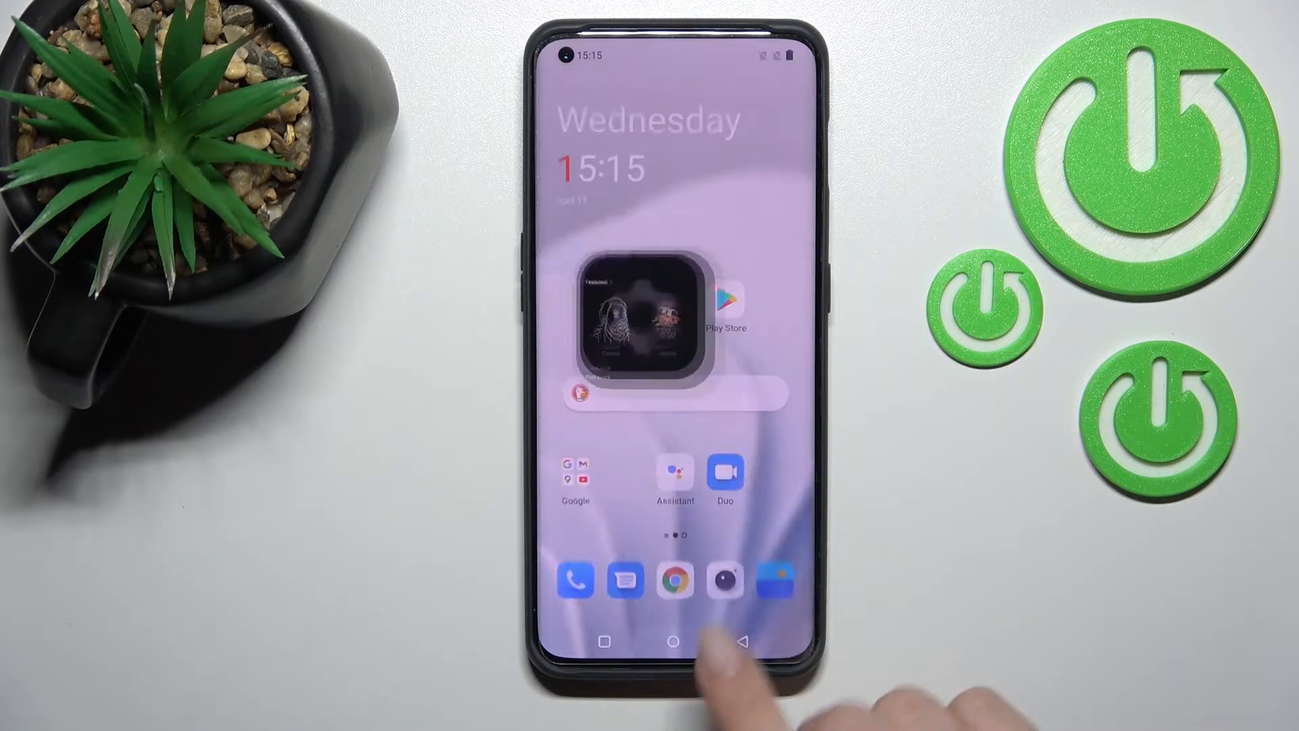
key("XF86PowerOff")
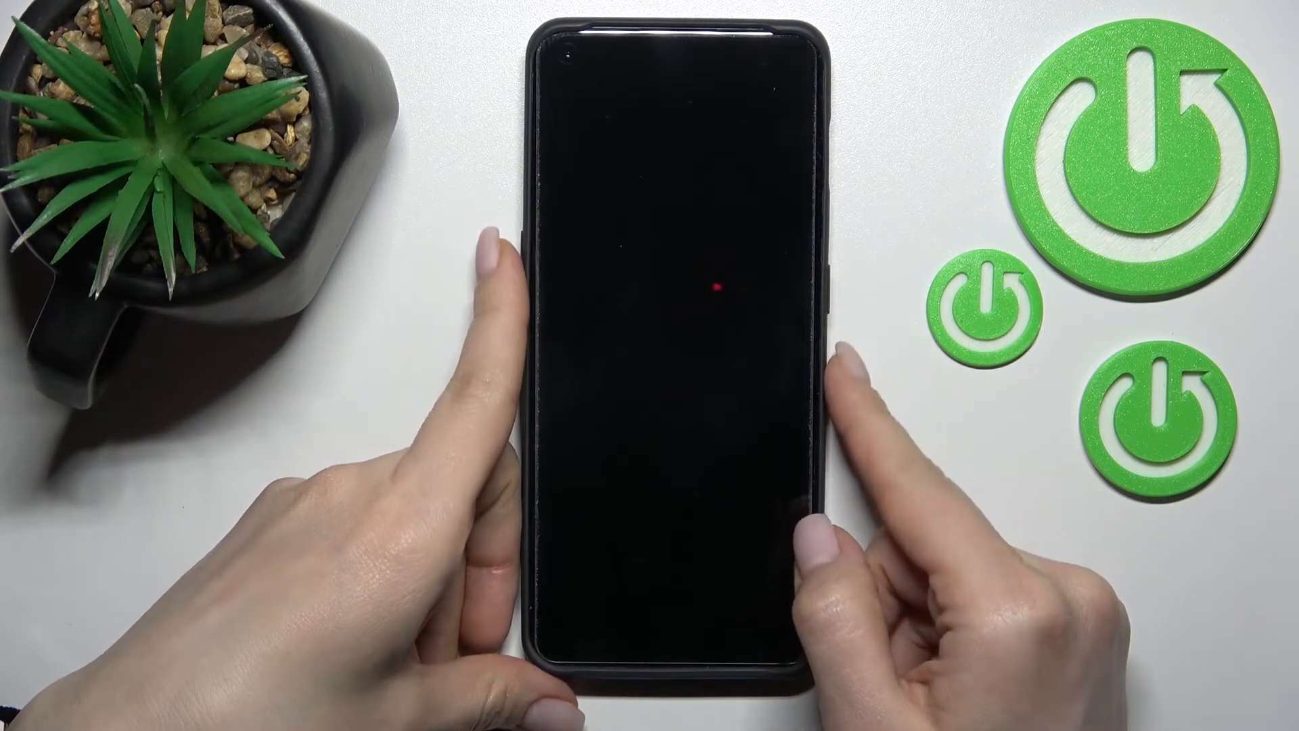